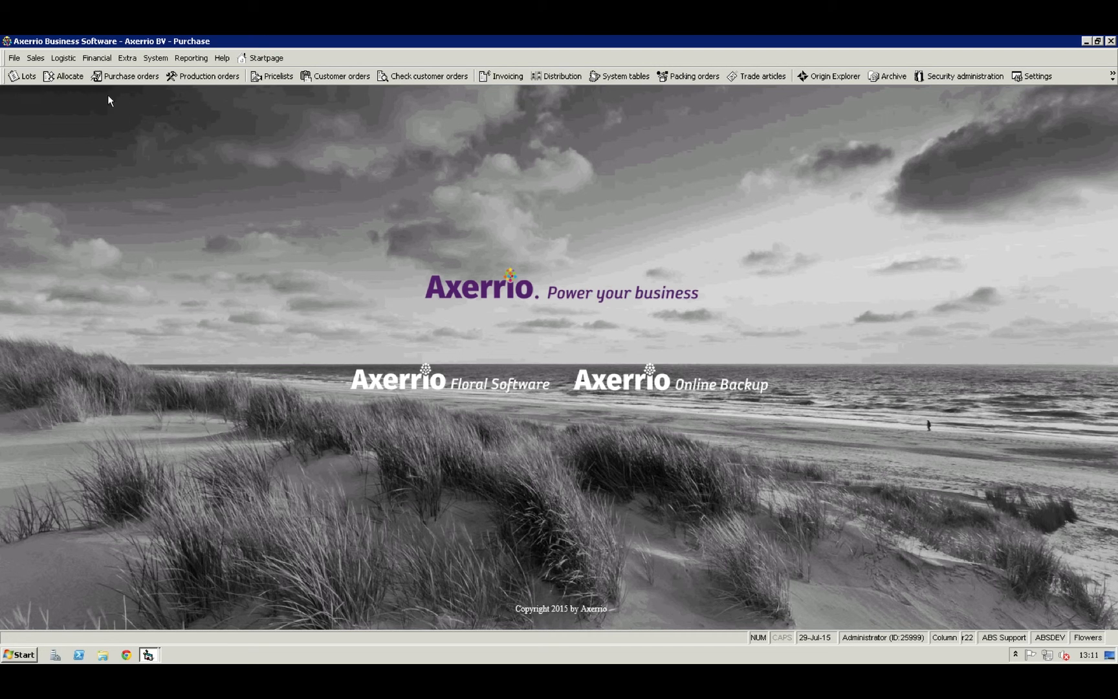
# - Open the bill of materials for price periods for the article Bouquet "Colour Catcher"
pyautogui.click(39, 59)
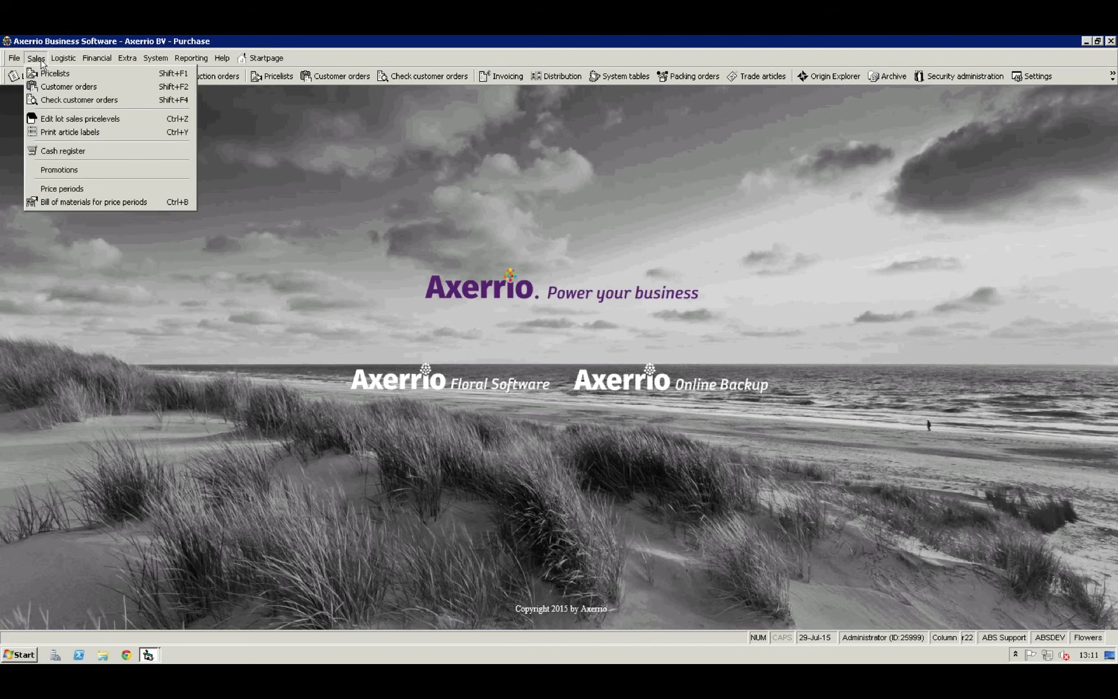
pyautogui.click(154, 202)
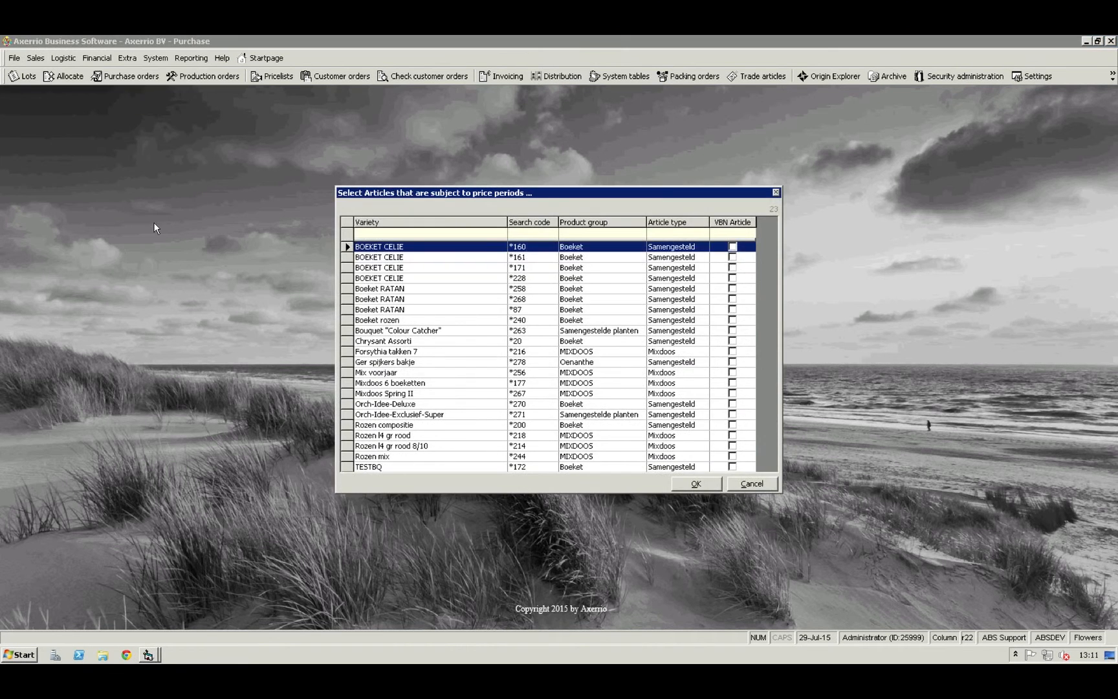
pyautogui.click(476, 330)
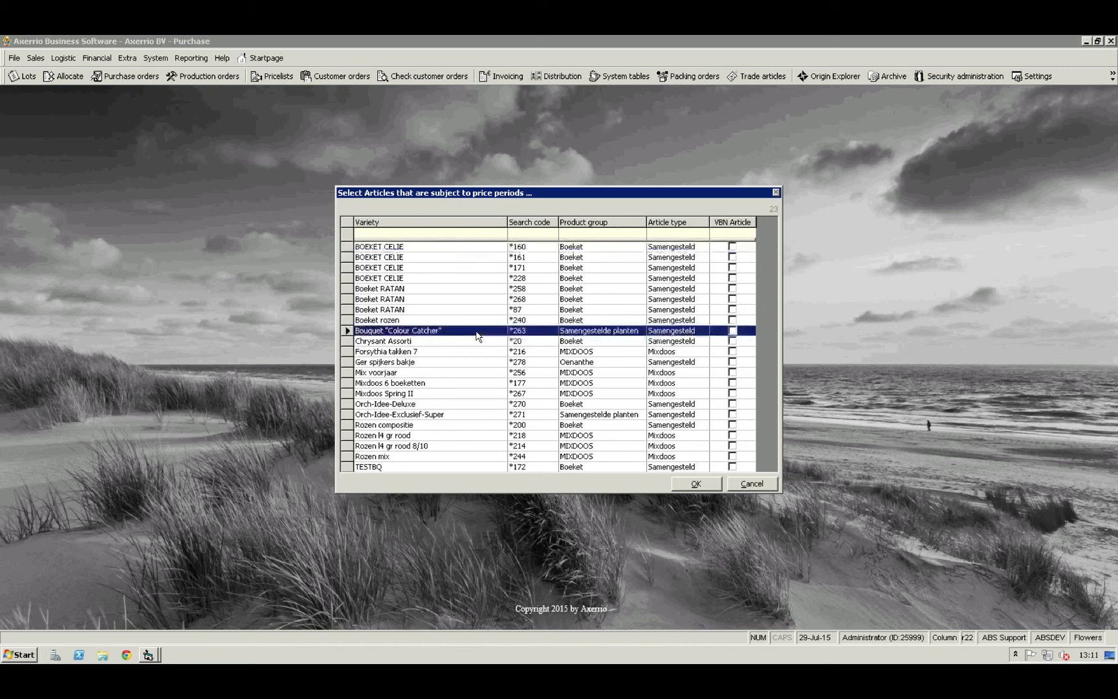
pyautogui.click(708, 488)
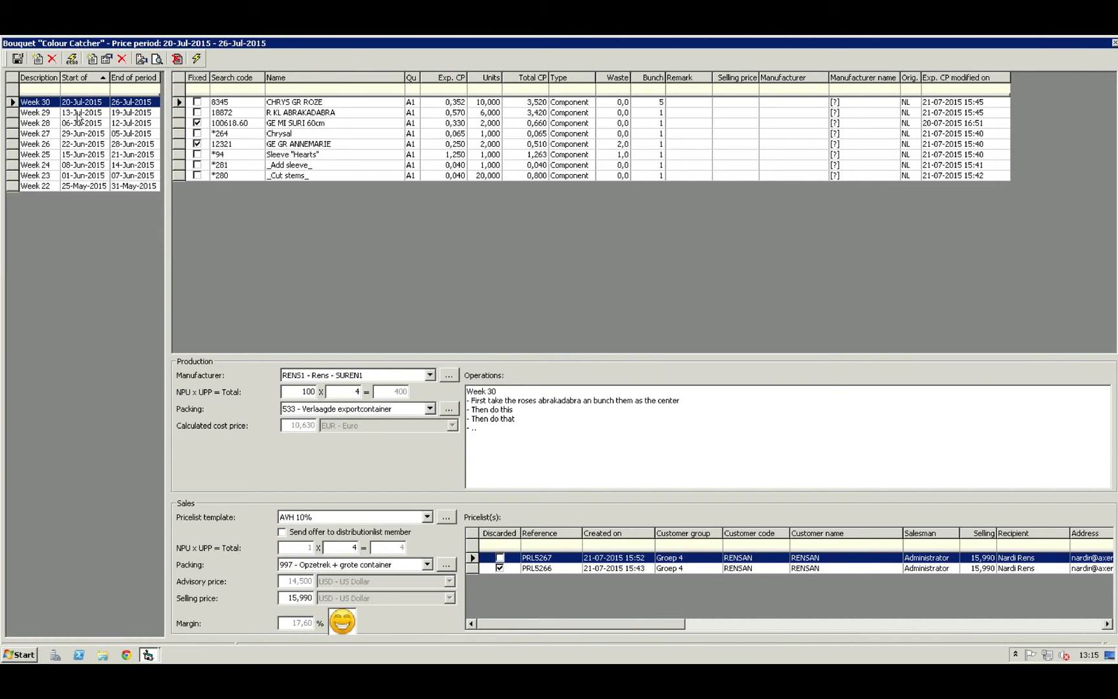
# - Compare the bouquet's week 29 and week 30 compositions, and go through the flowers, materials and operations listed for week 30
pyautogui.click(78, 113)
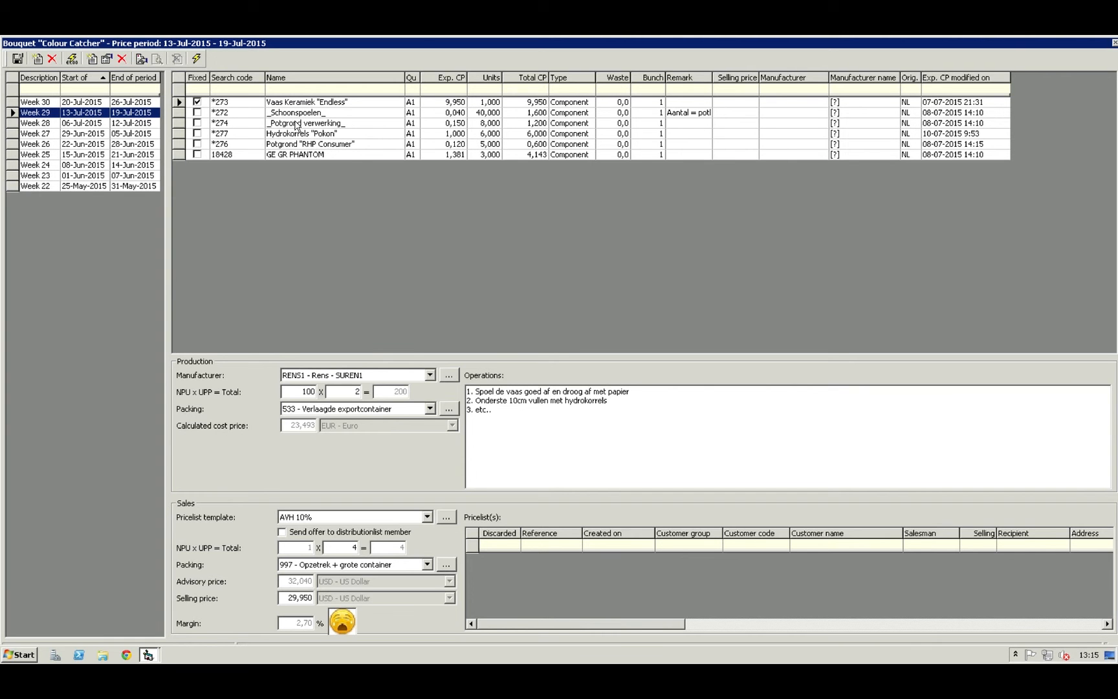
pyautogui.click(73, 103)
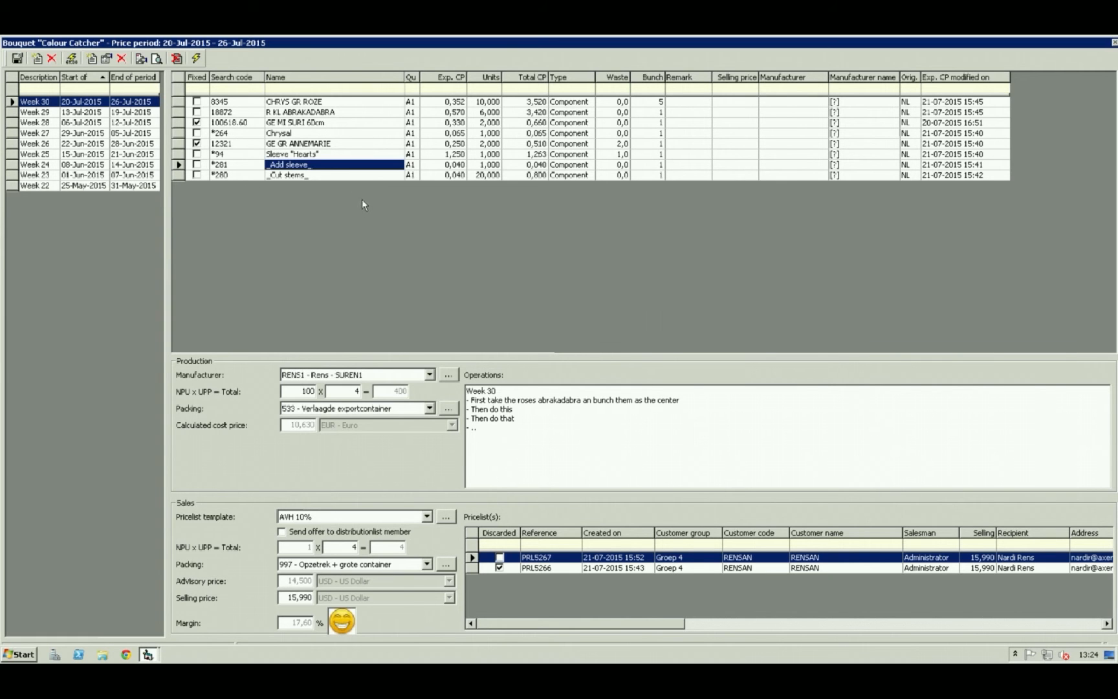
pyautogui.click(349, 105)
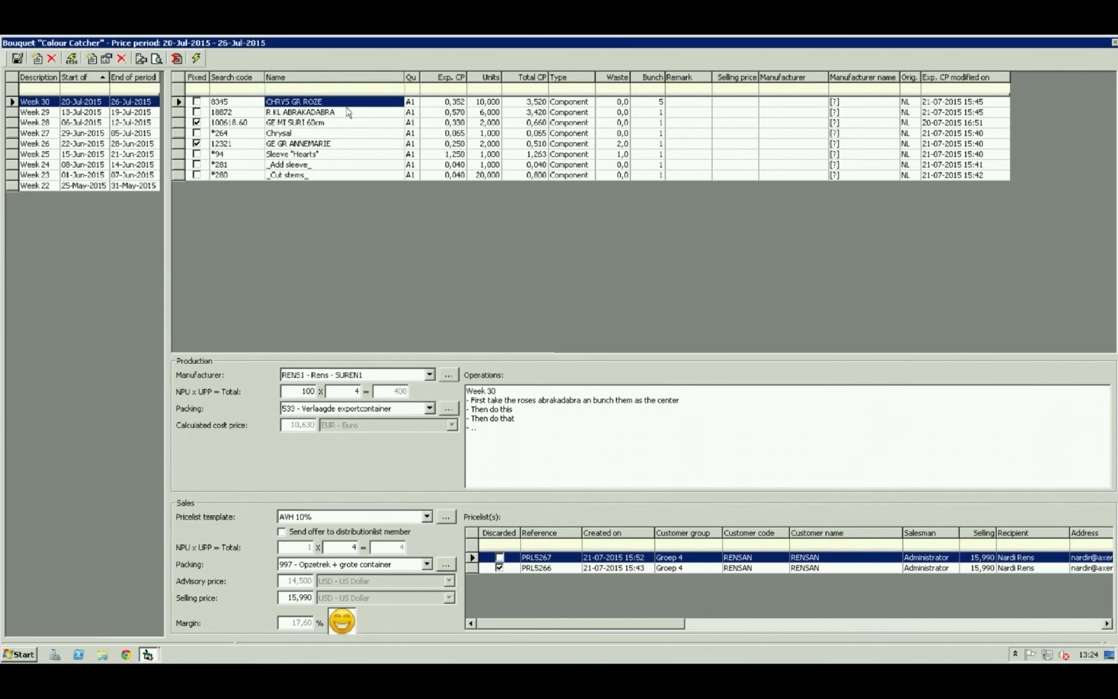
pyautogui.click(355, 113)
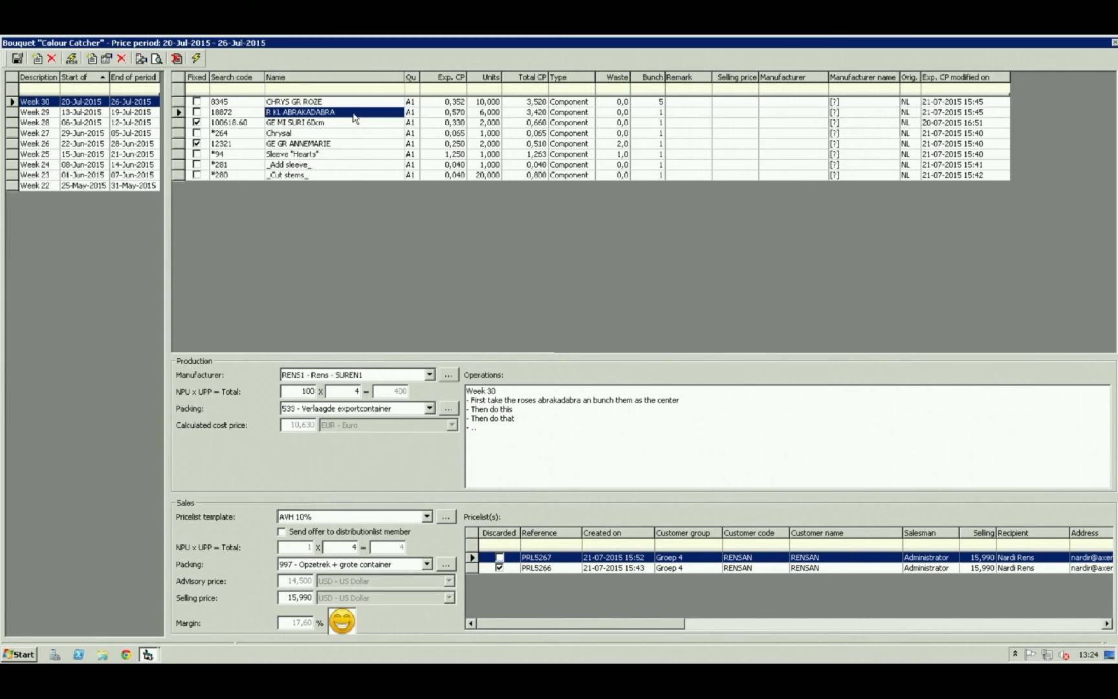
pyautogui.click(330, 145)
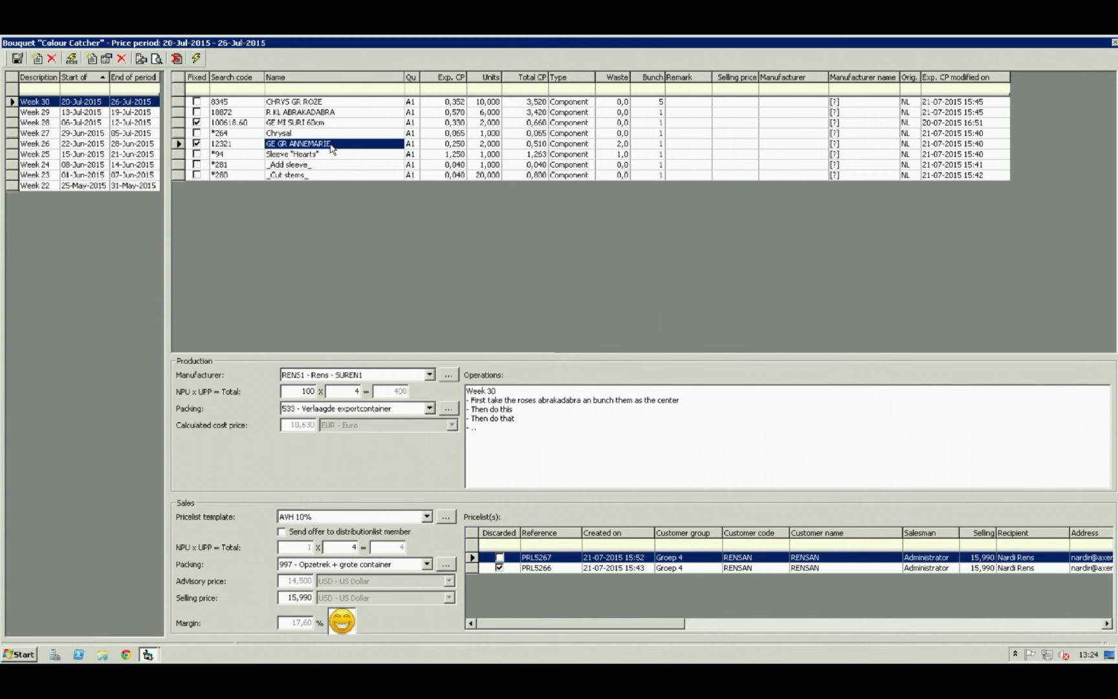
pyautogui.click(331, 134)
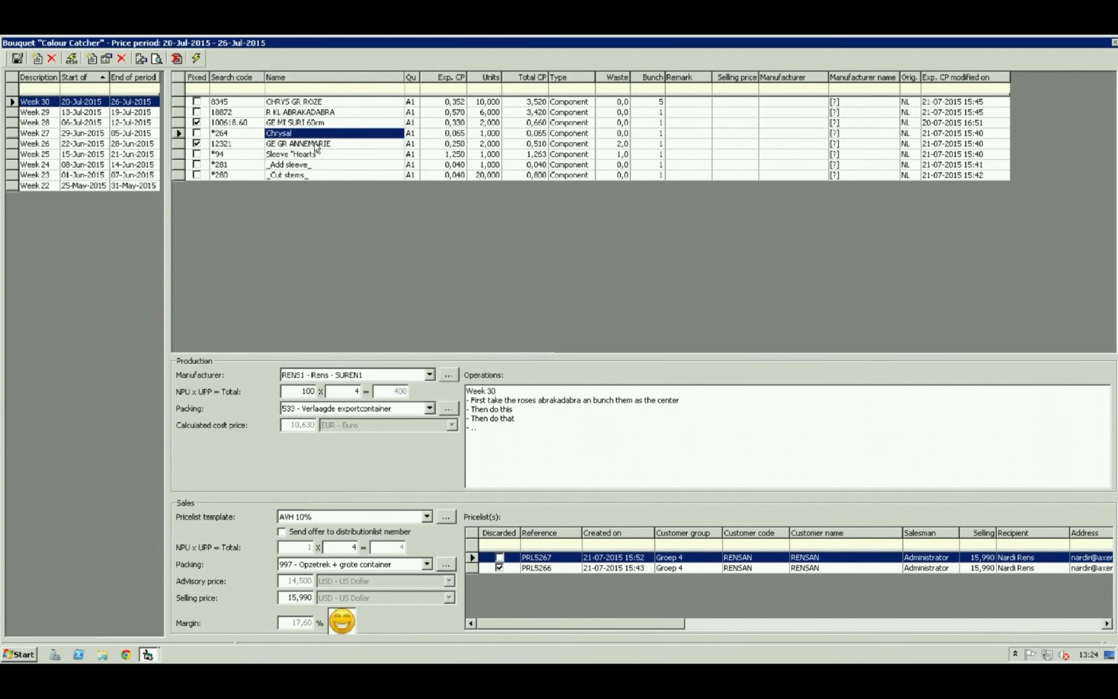
pyautogui.click(331, 155)
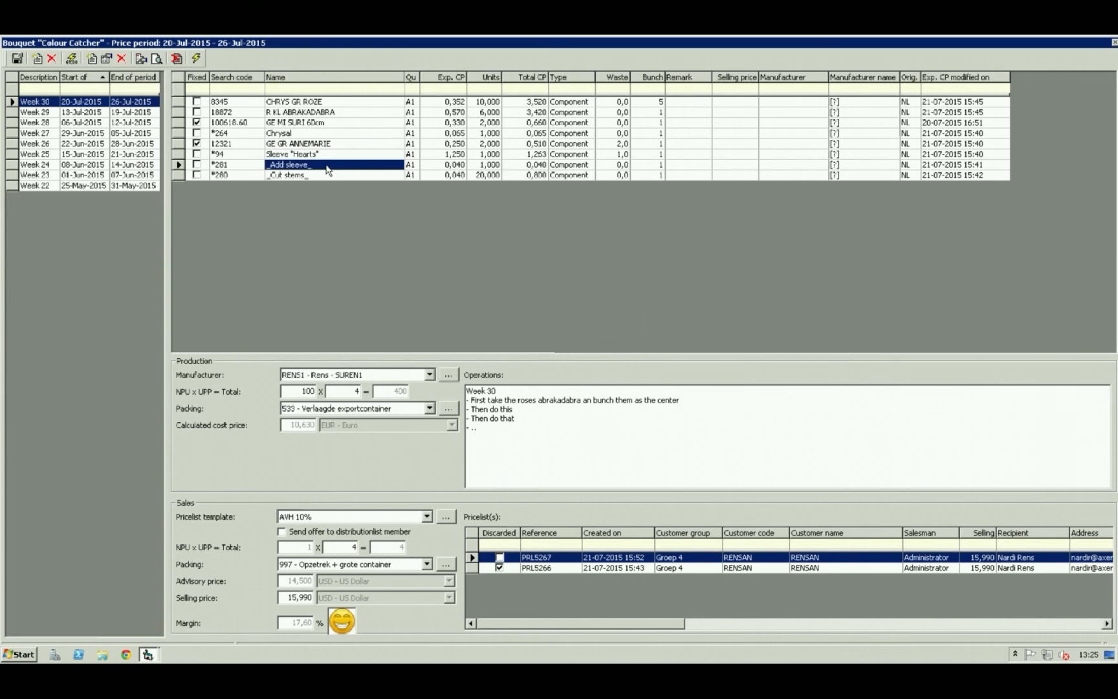
pyautogui.click(323, 177)
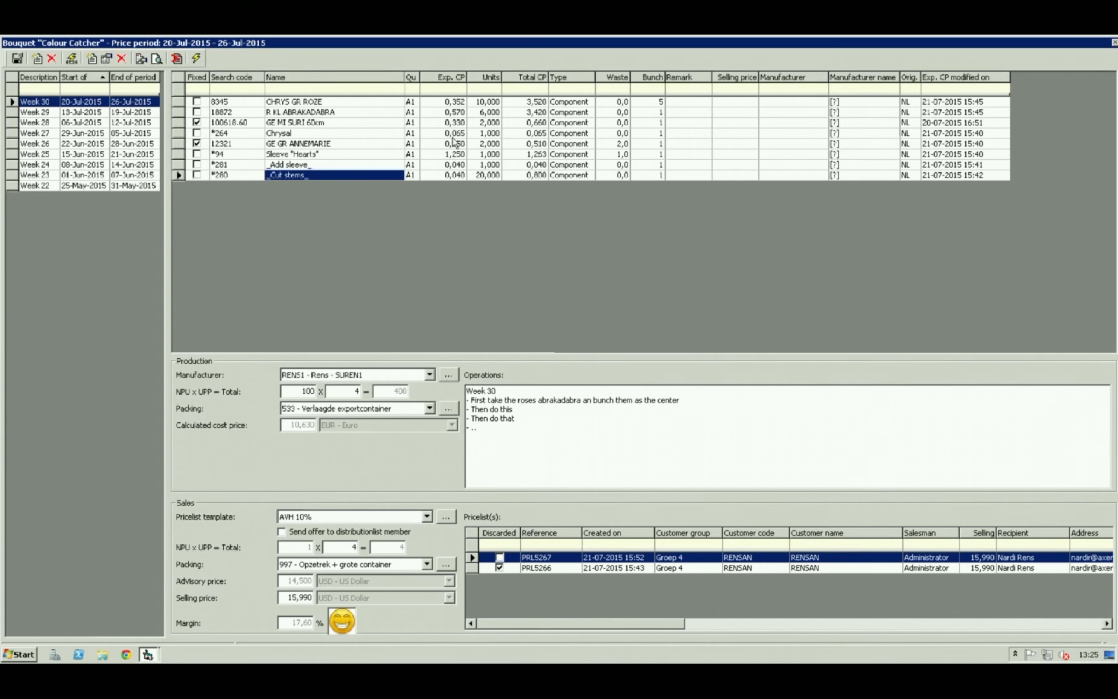
# - Check the expected cost prices of the week 30 components and get their price period prices from the trade articles
pyautogui.click(431, 102)
pyautogui.click(433, 114)
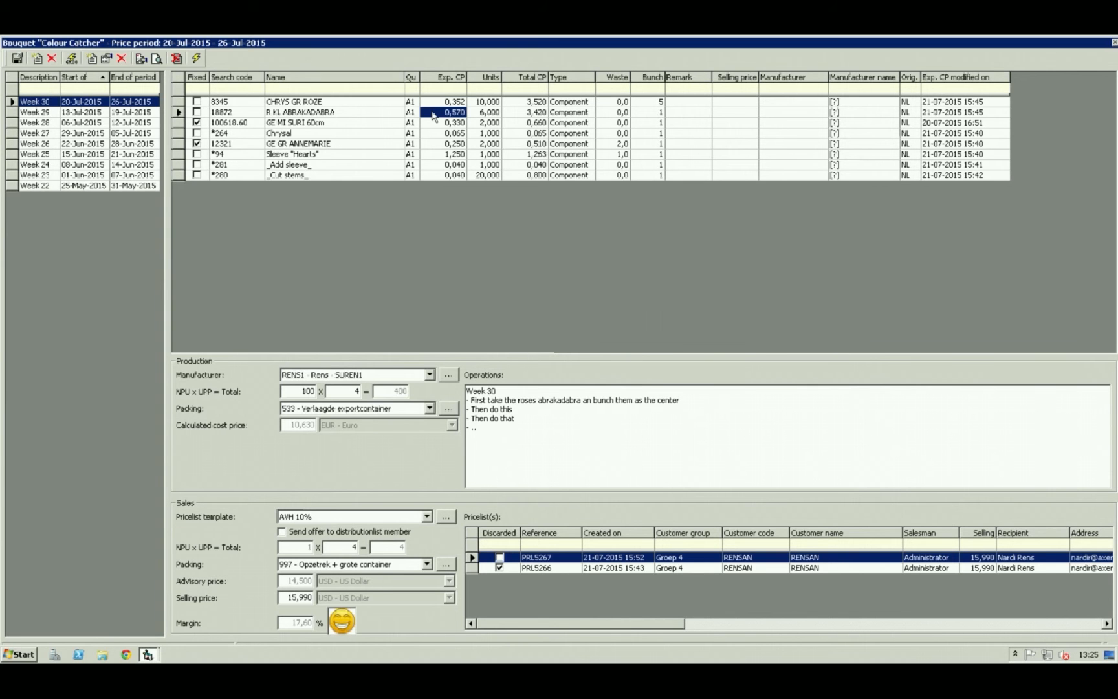
pyautogui.click(438, 103)
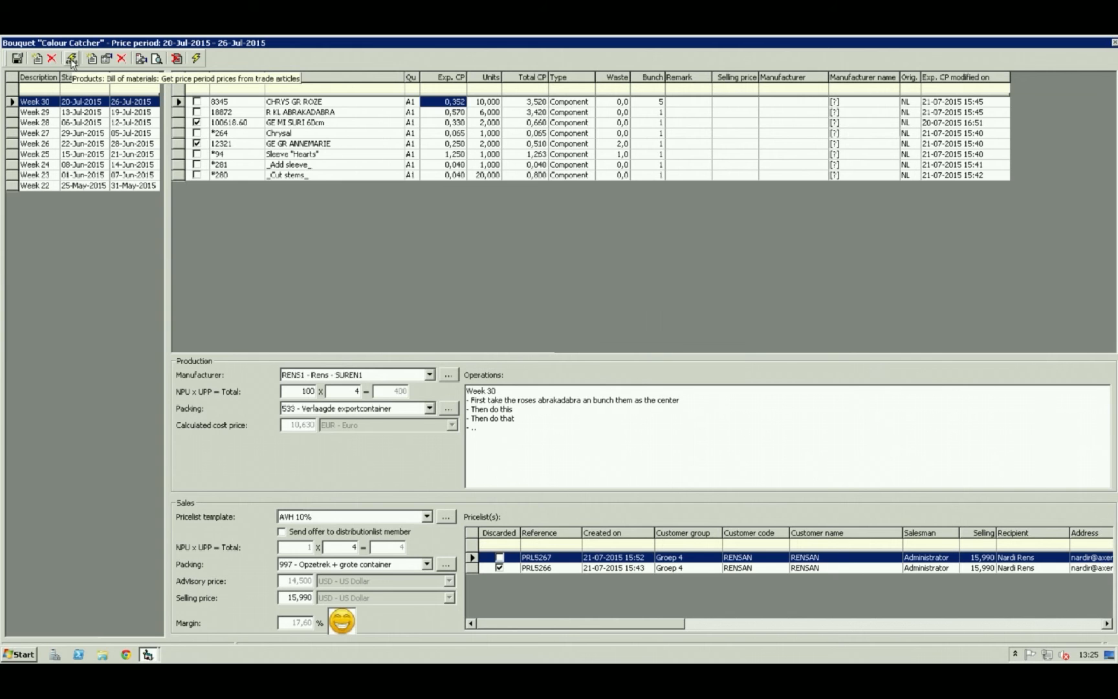
pyautogui.click(71, 58)
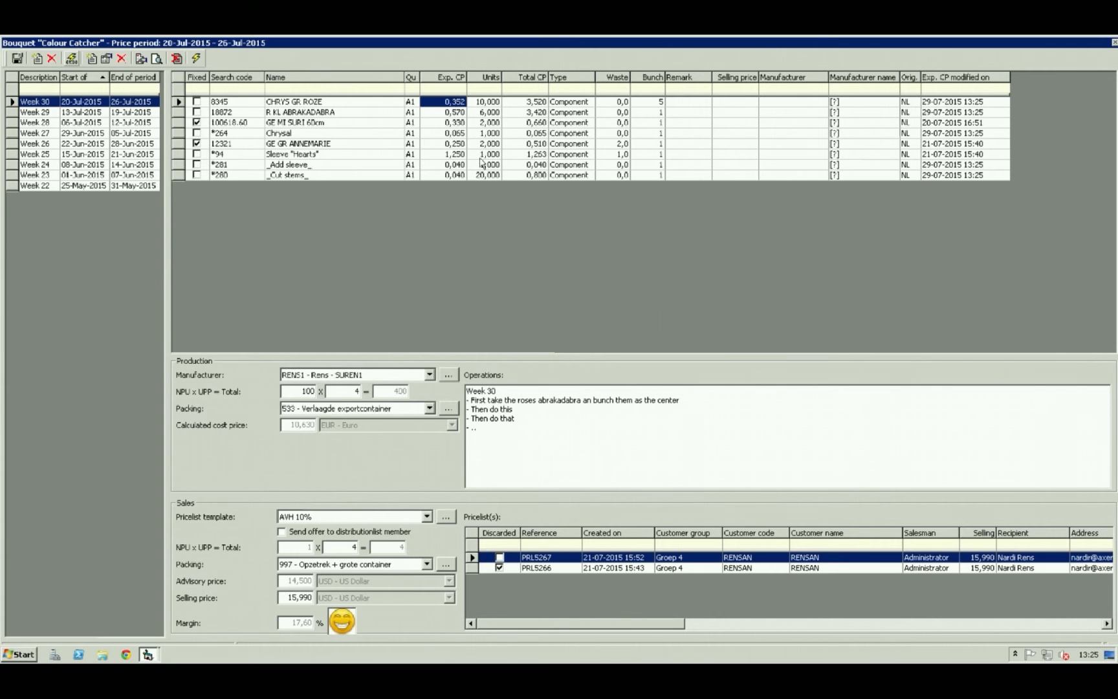
# - Examine the units, total cost price and waste percentage of the week 30 components
pyautogui.click(478, 105)
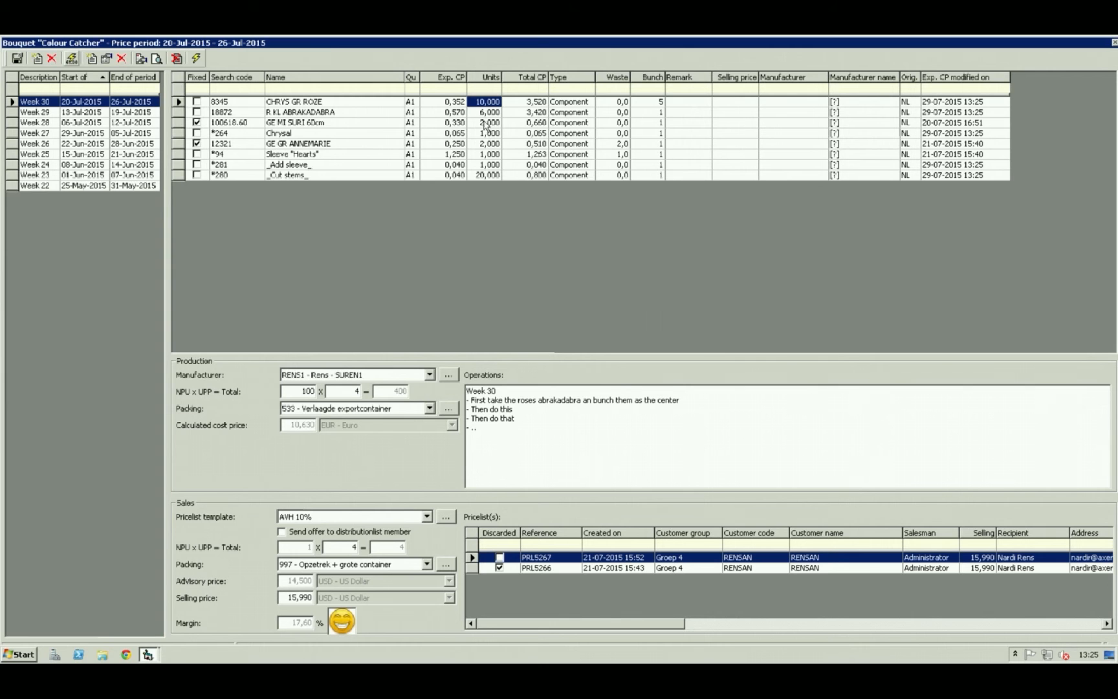
pyautogui.press('Down')
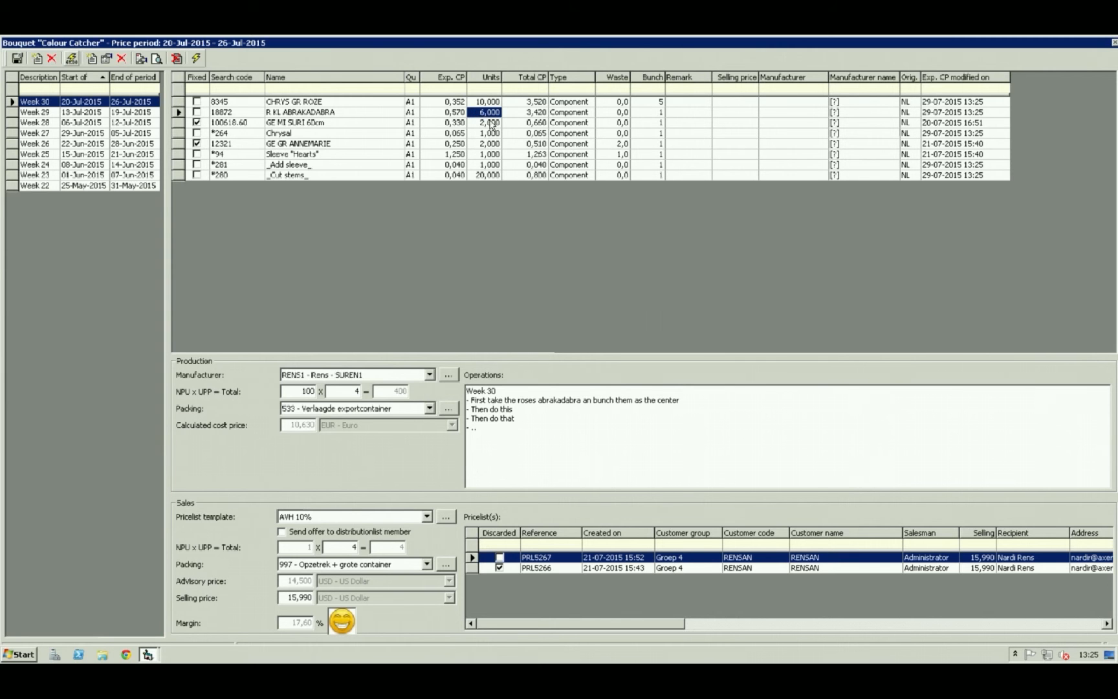
pyautogui.click(477, 166)
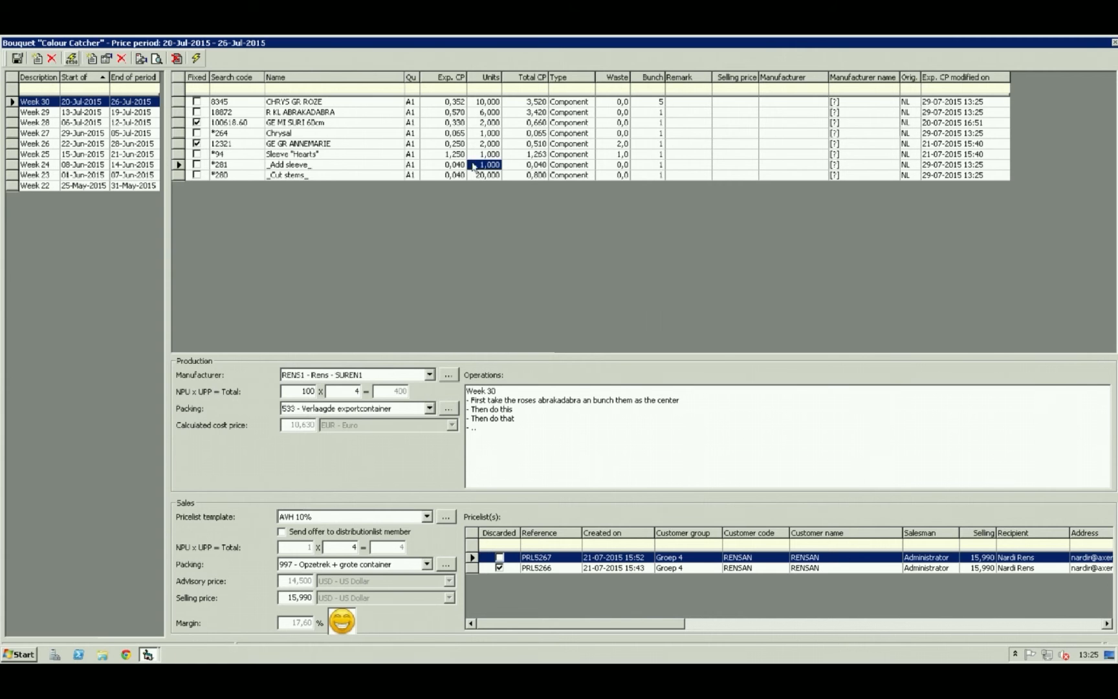
pyautogui.press('Down')
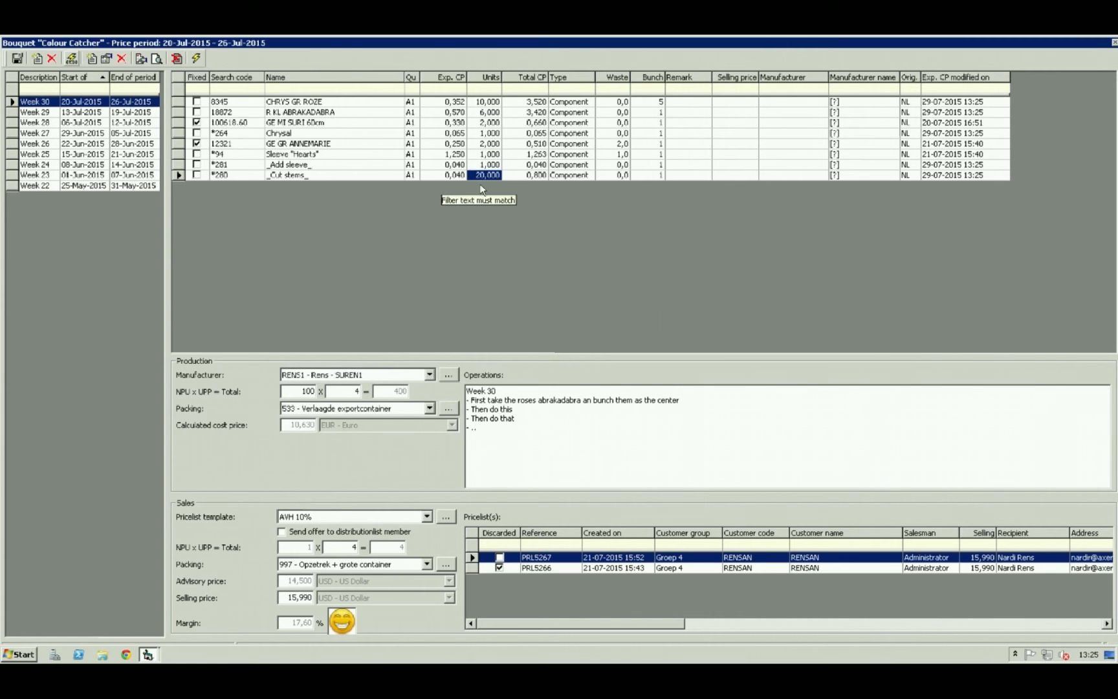
pyautogui.click(521, 103)
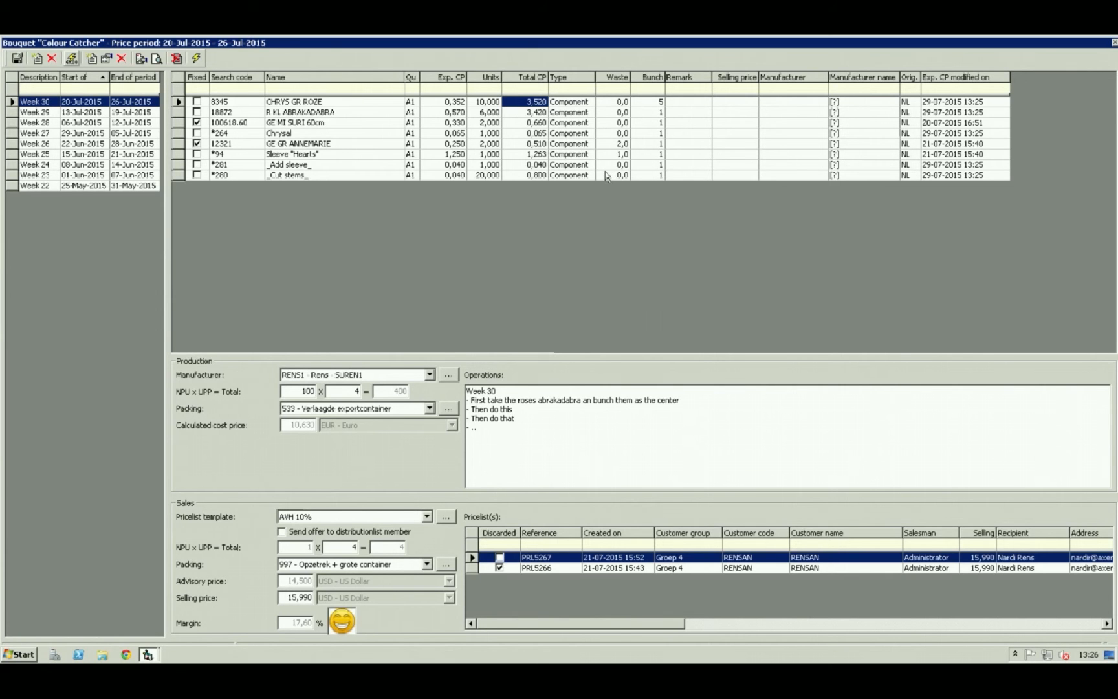
pyautogui.click(611, 144)
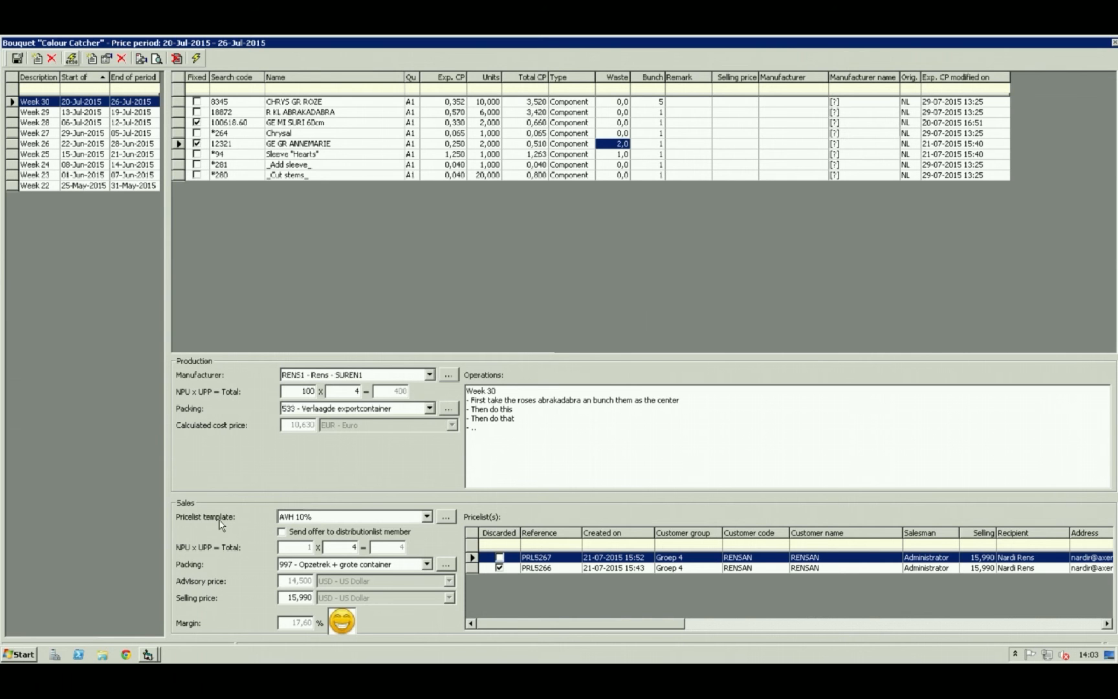
# - Examine the general and price-calculation settings of the AVH 10% pricelist template, leaving them as they are
pyautogui.click(446, 518)
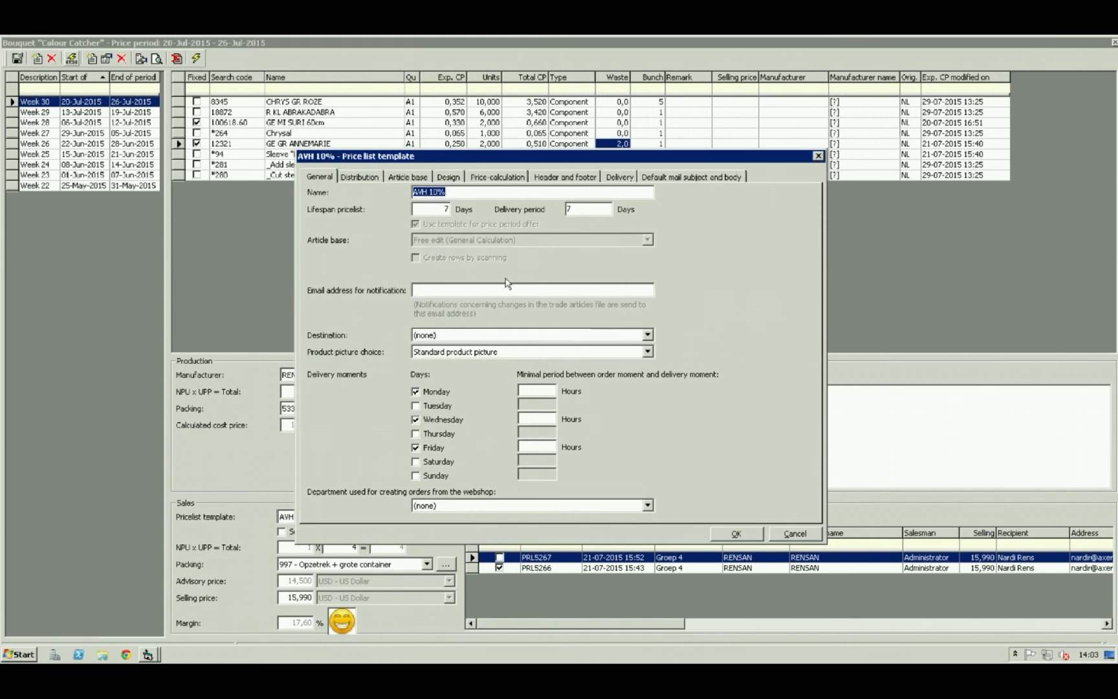
pyautogui.click(501, 179)
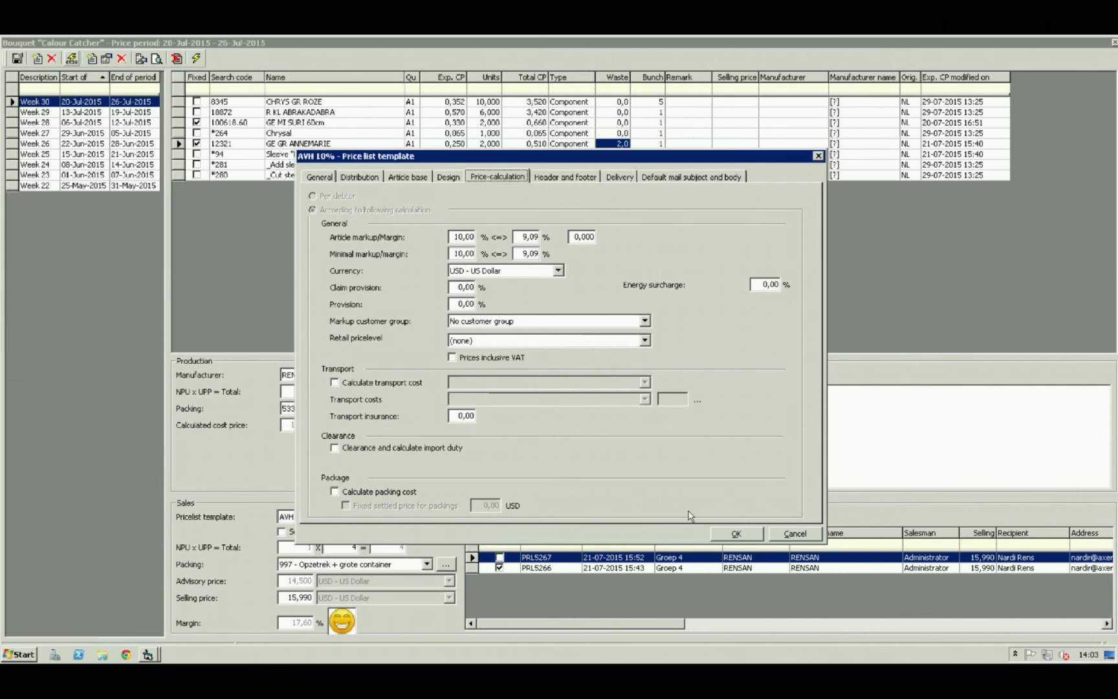
pyautogui.click(780, 541)
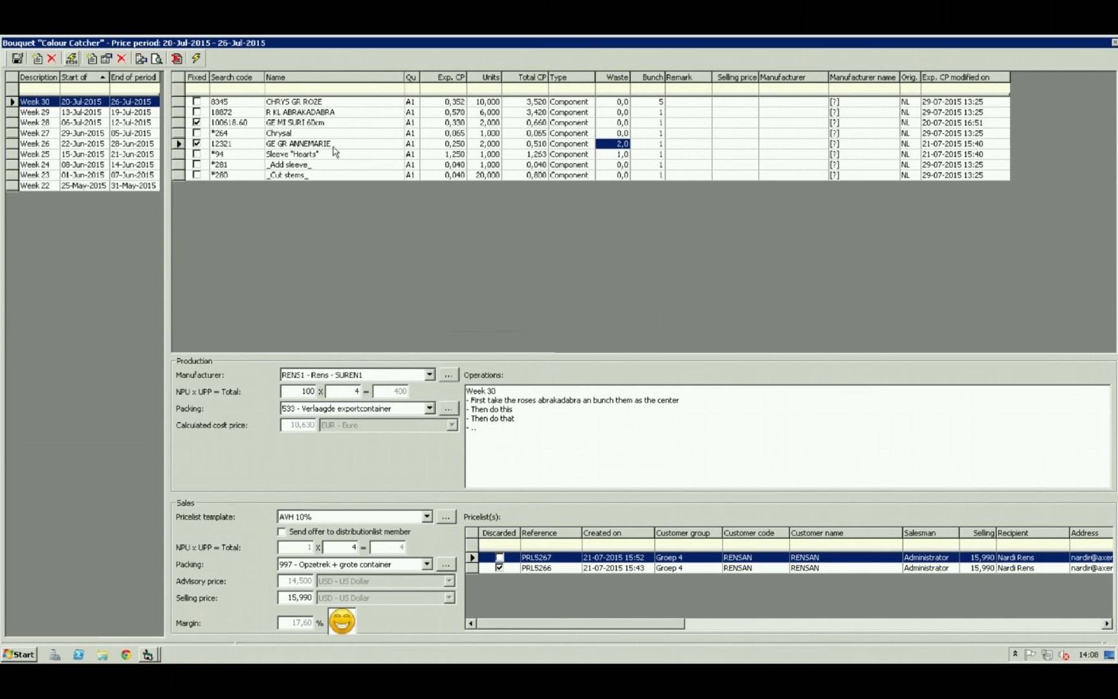
# - Delete the CHRYS GR ROZE component from the week 30 bill of materials
pyautogui.click(343, 104)
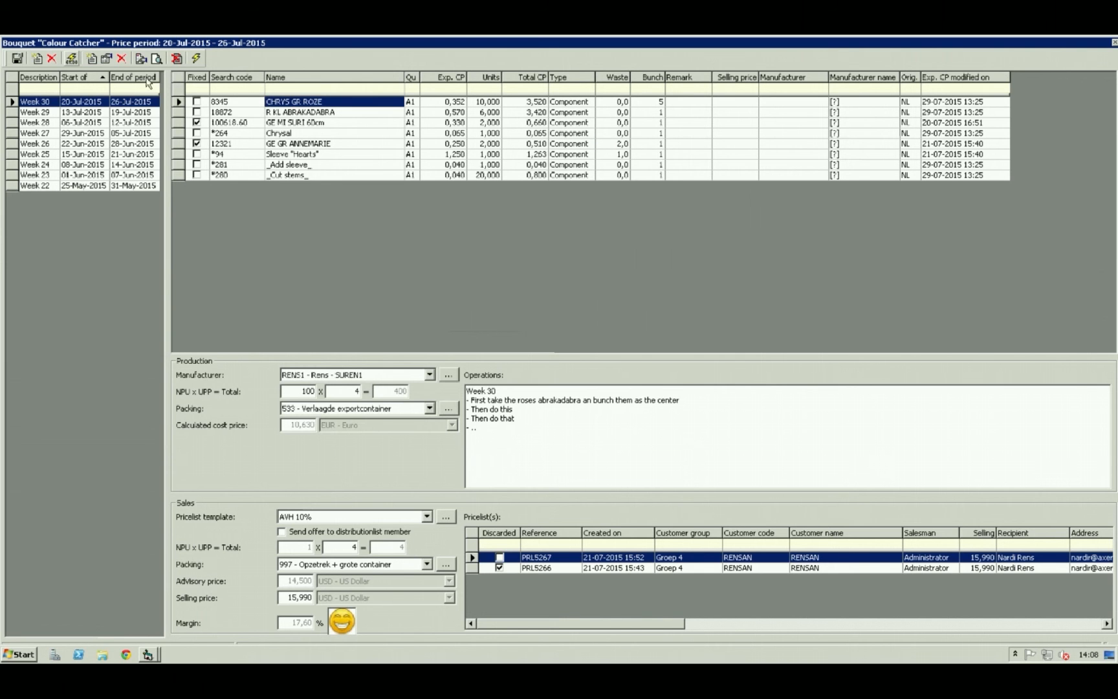
pyautogui.click(121, 59)
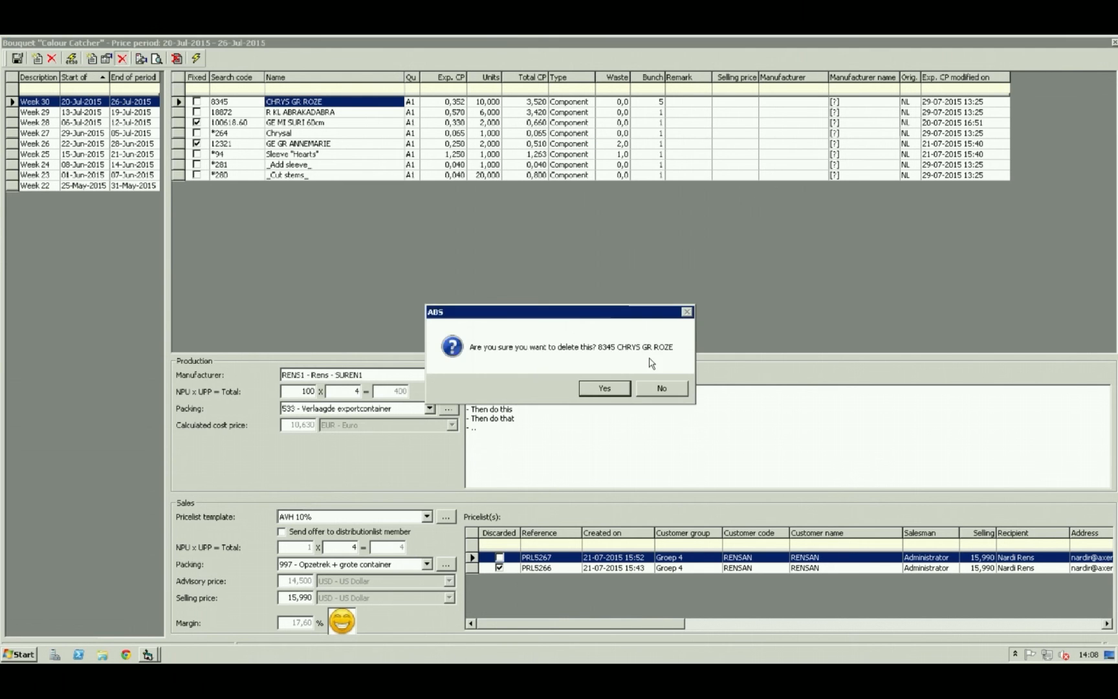
pyautogui.click(604, 388)
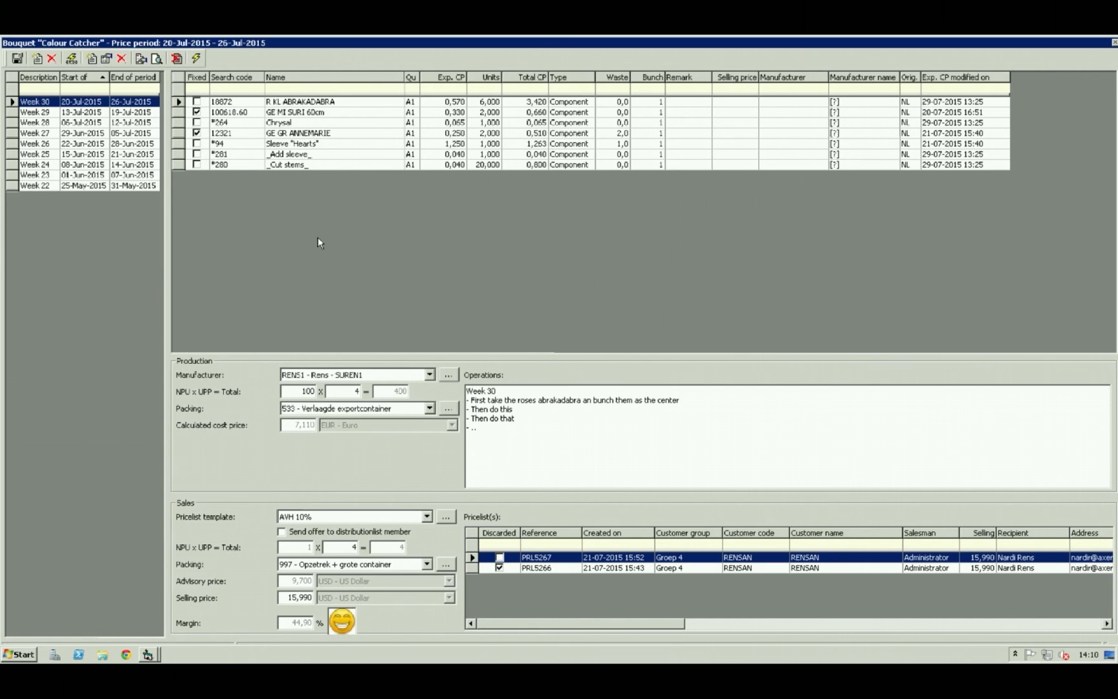
# - Start a new week 30 bouquet part, search articles for "li or" filtered on colour "whi", and choose LI OR DAME BLANCHE 3043 in quality A1
pyautogui.click(93, 60)
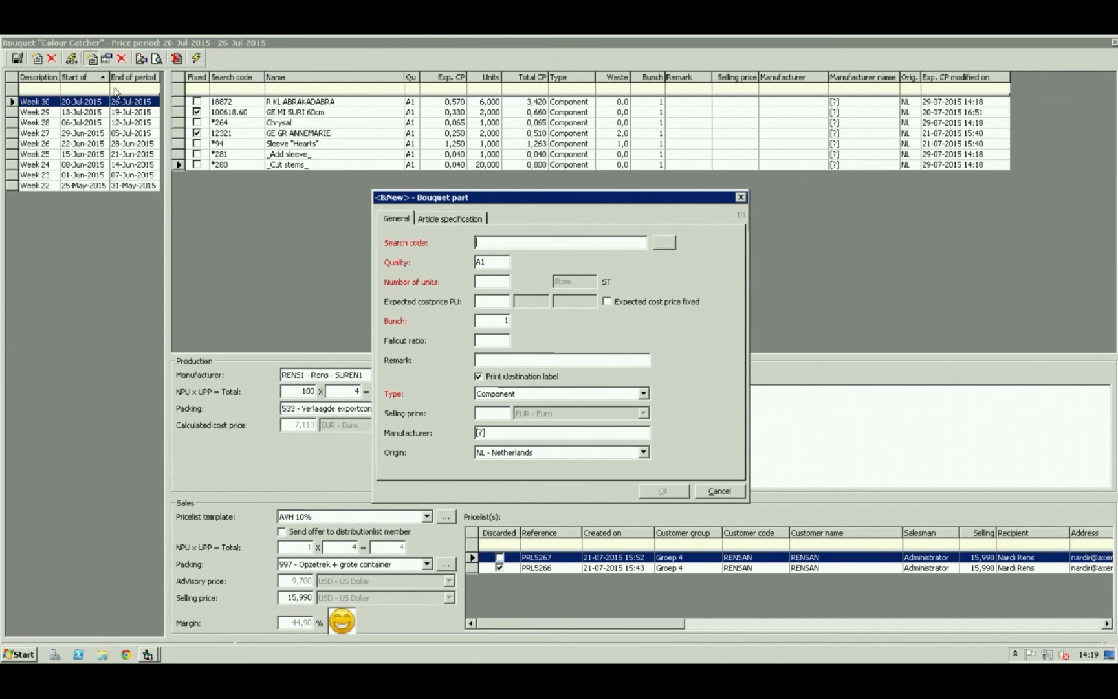
pyautogui.write('li or')
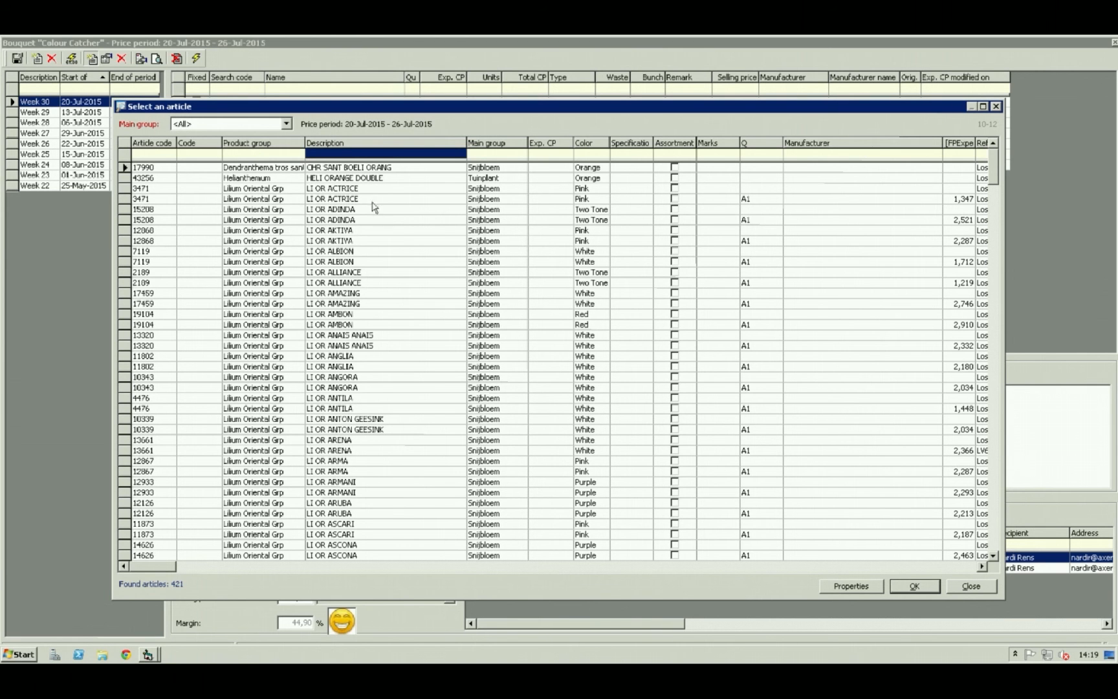
pyautogui.click(586, 155)
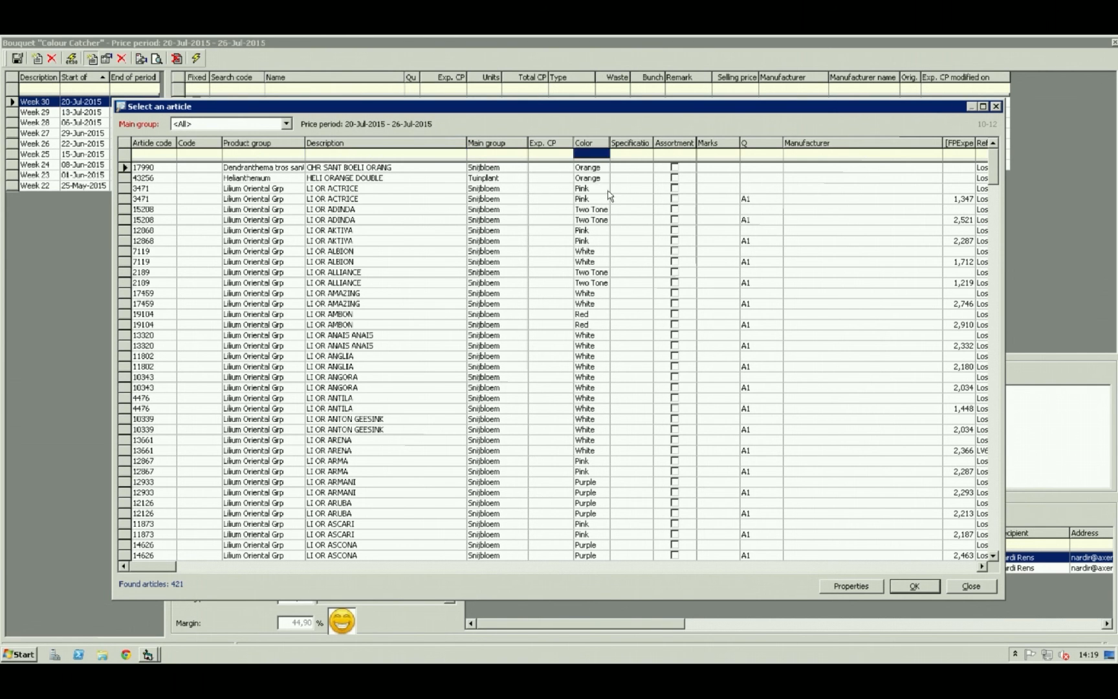
pyautogui.write('whi')
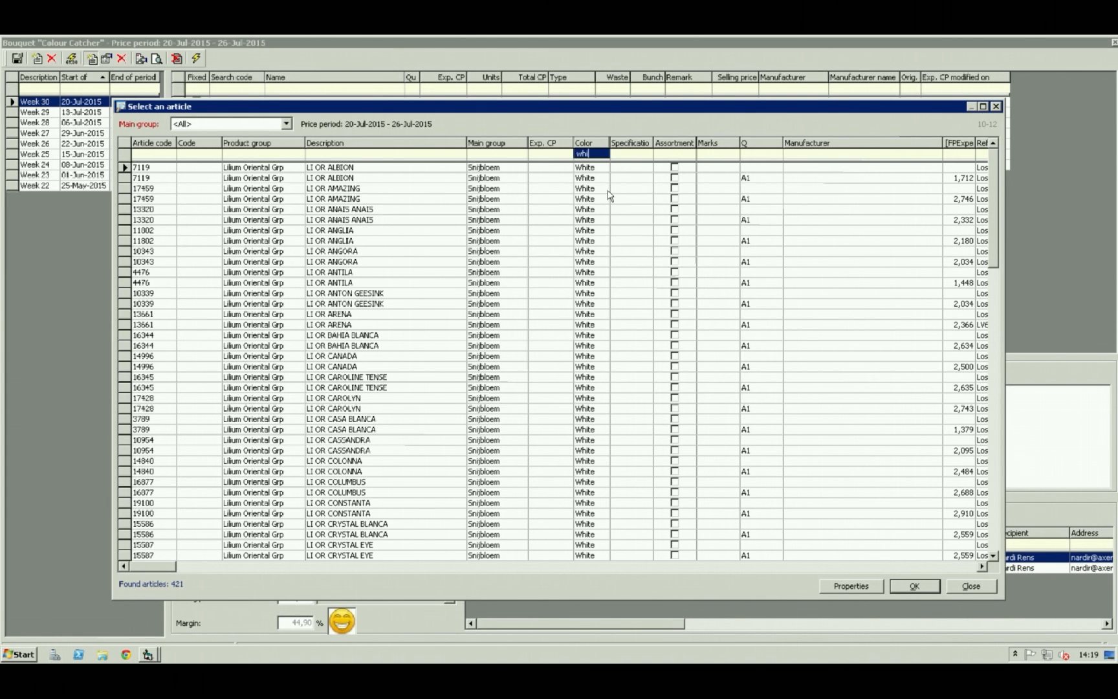
pyautogui.click(372, 253)
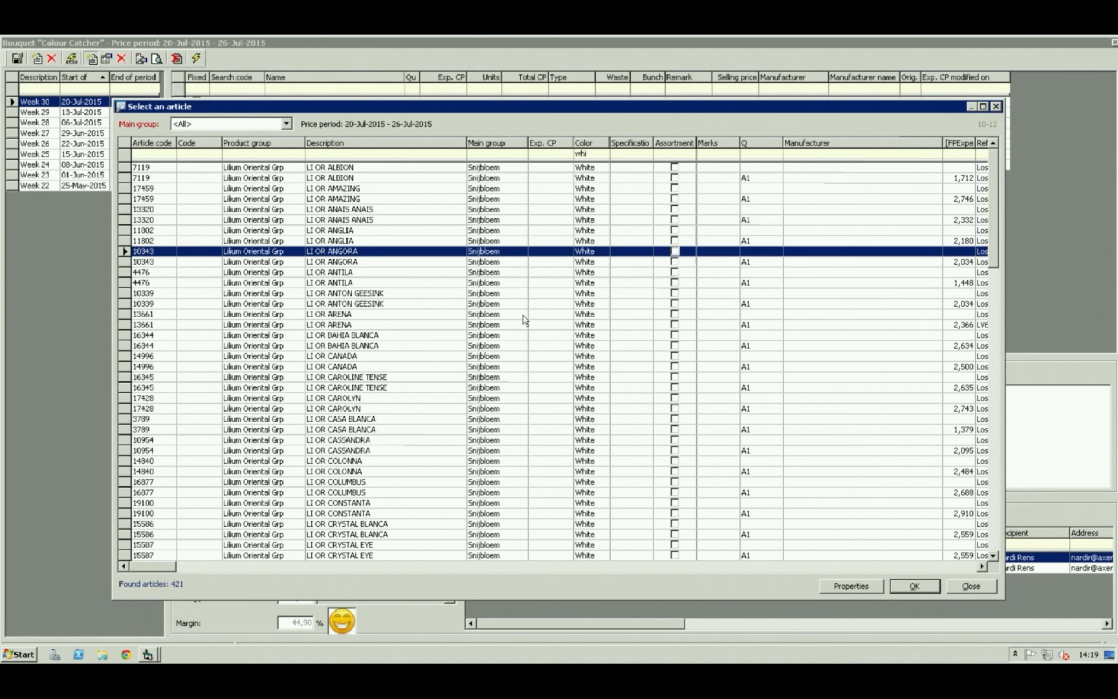
pyautogui.click(996, 355)
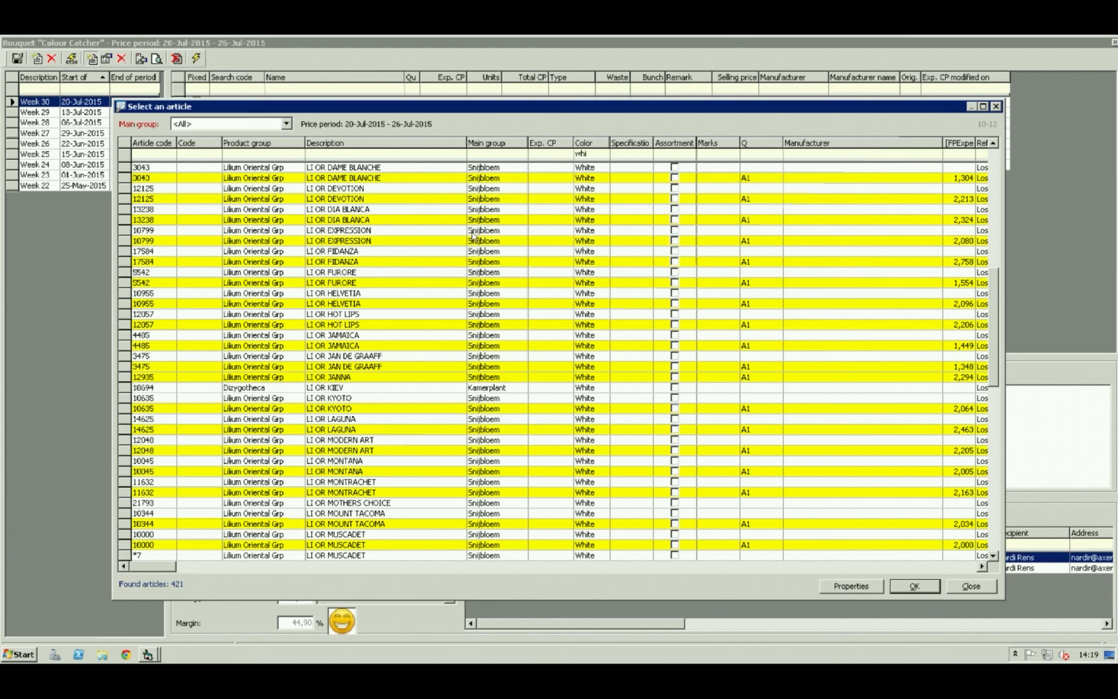
pyautogui.click(400, 178)
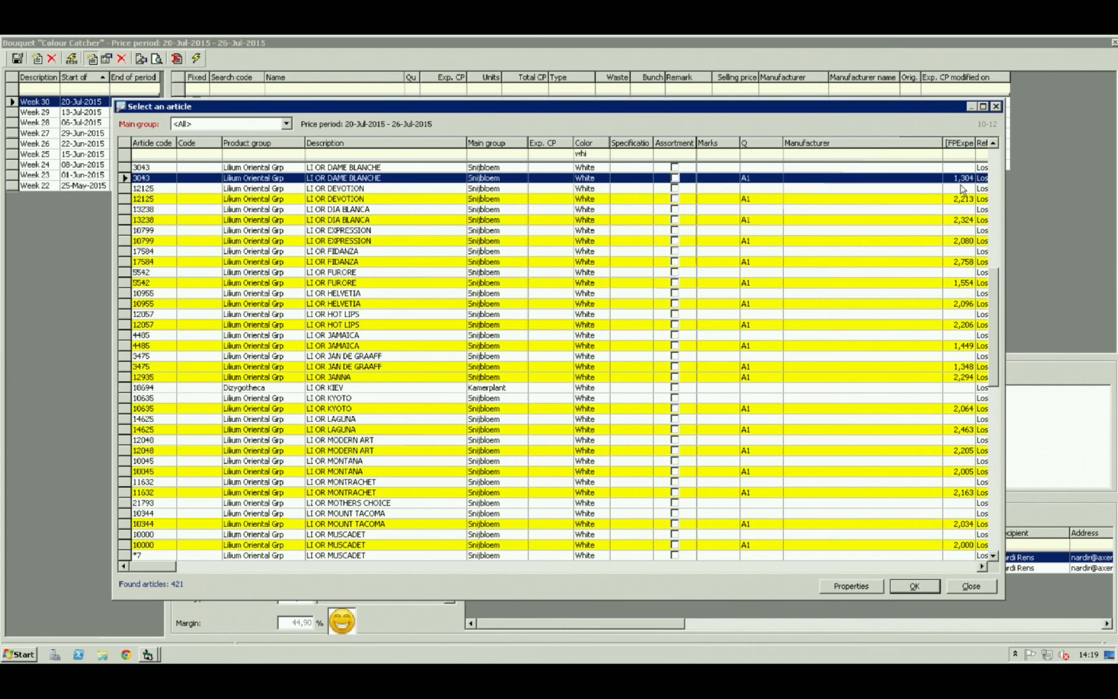
pyautogui.click(915, 586)
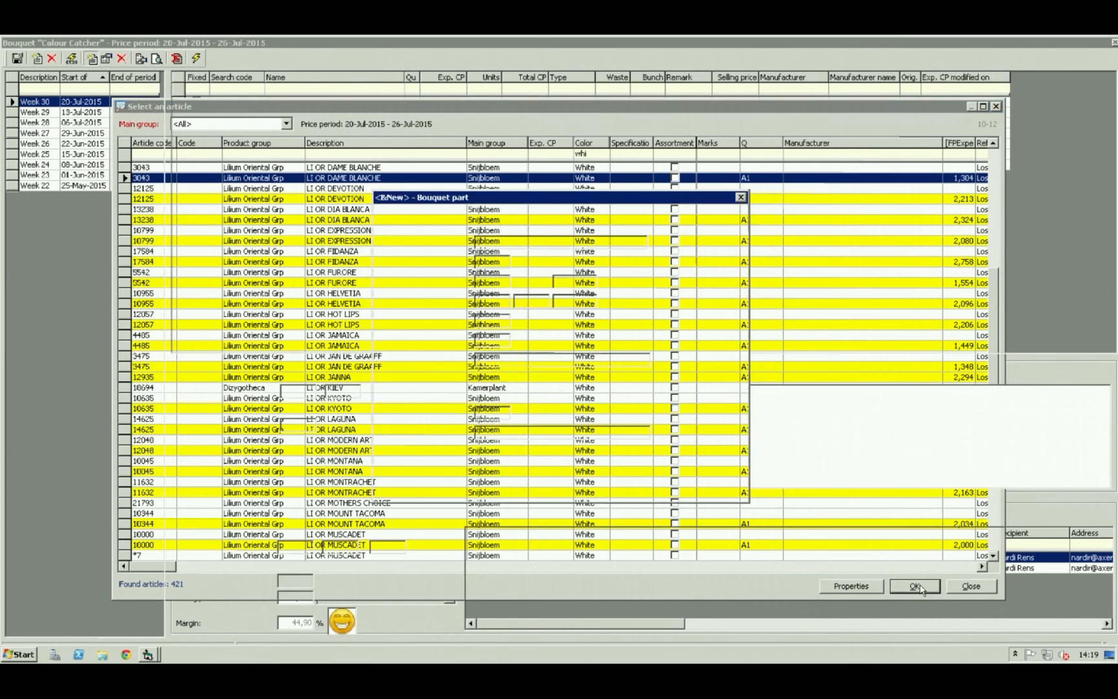
# - Add the LI OR DAME BLANCHE part to the week 30 bouquet with 5 units and a fallout ratio of 1
pyautogui.press('Tab')
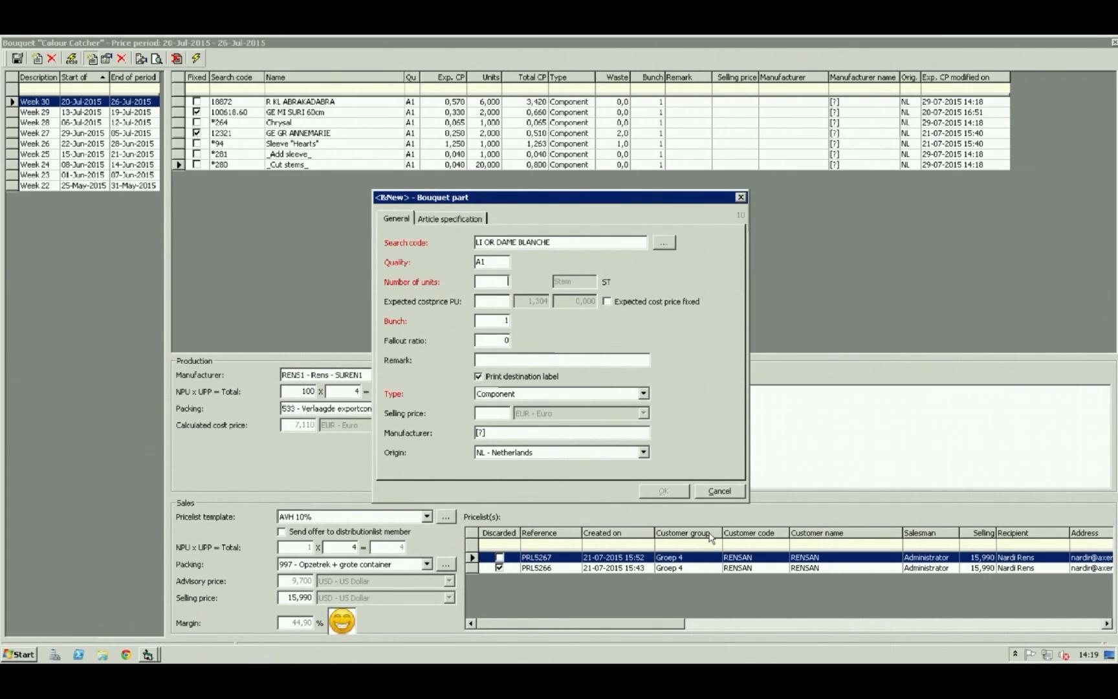
pyautogui.write('5')
pyautogui.press('Tab')
pyautogui.press('Tab')
pyautogui.press('Tab')
pyautogui.write('1')
pyautogui.press('Tab')
pyautogui.click(663, 492)
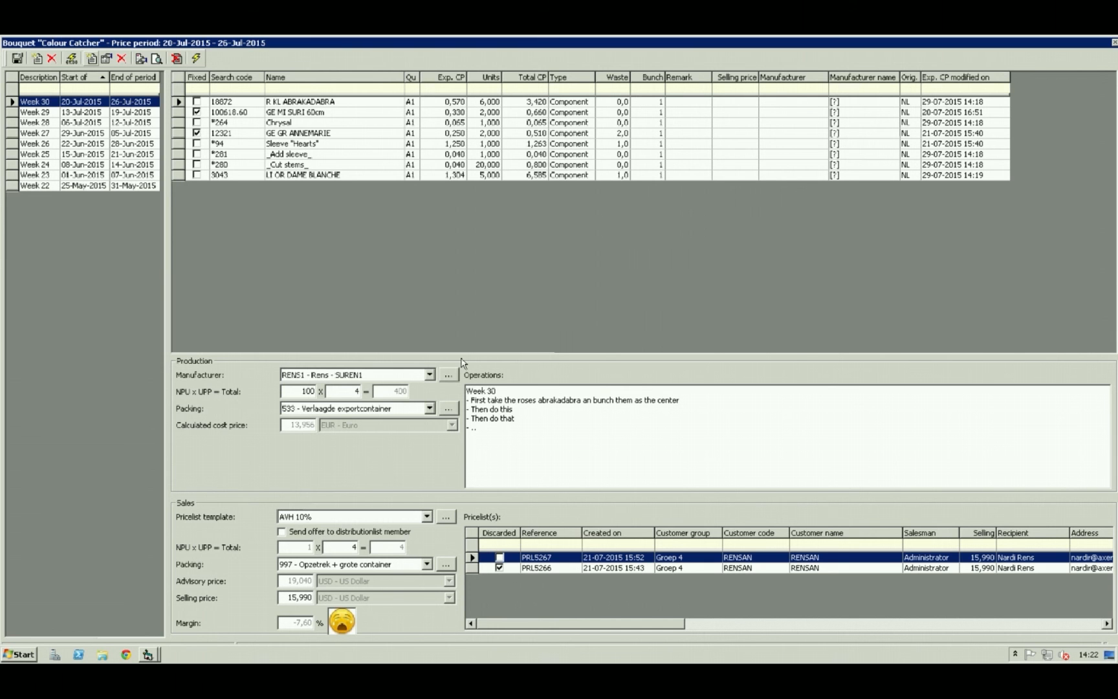
# - Set the week 30 units to 3 for LI OR DAME BLANCHE and 4 for R KL ABRAKADABRA
pyautogui.click(484, 175)
pyautogui.write('3')
pyautogui.press('Return')
pyautogui.click(486, 103)
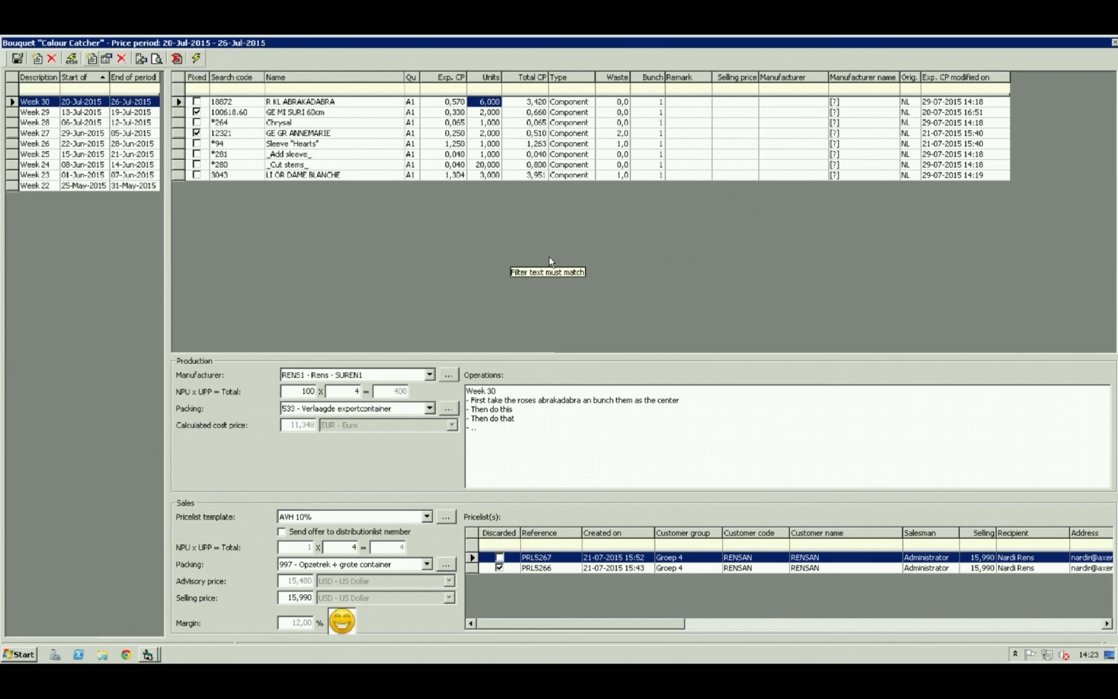
pyautogui.write('4')
pyautogui.press('Return')
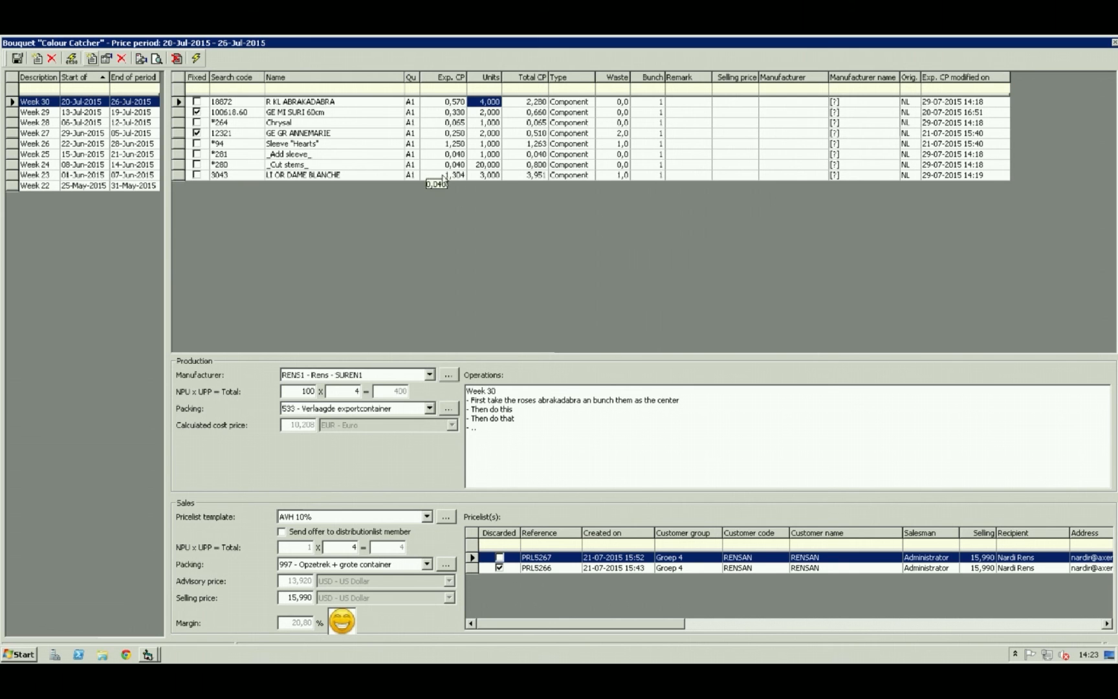
# - Set the units of the _Cut stems_ component to 16
pyautogui.click(482, 164)
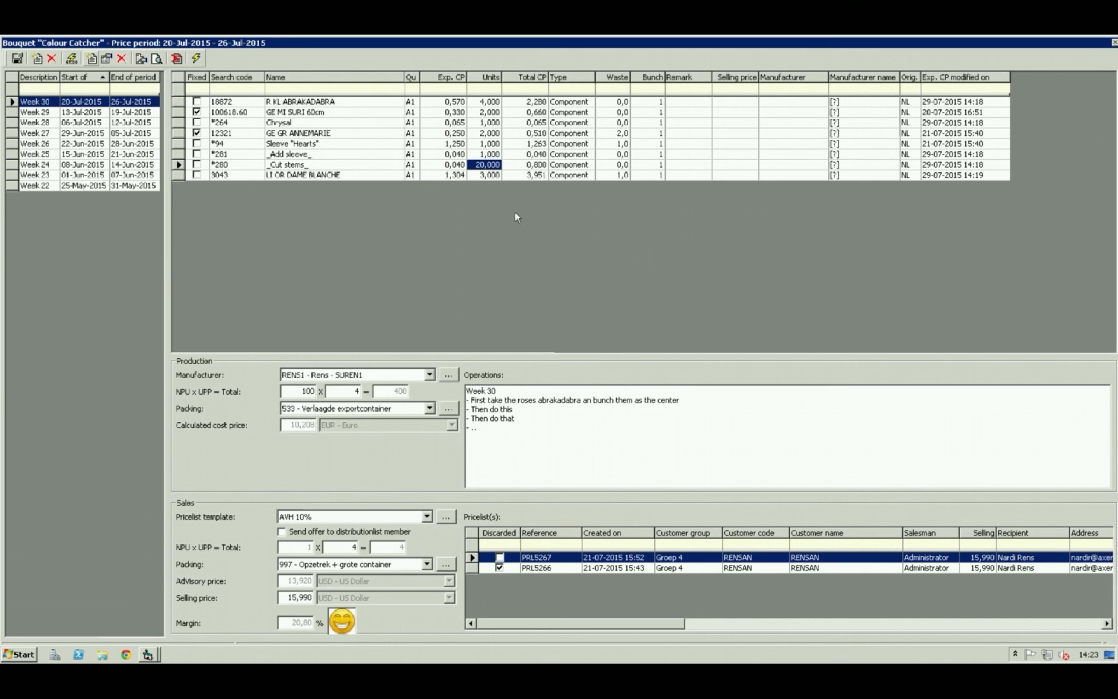
pyautogui.write('16')
pyautogui.press('Return')
# - Create a new pricelist for the week 30 bouquet and open the print preview of its design quote
pyautogui.click(142, 59)
pyautogui.click(141, 59)
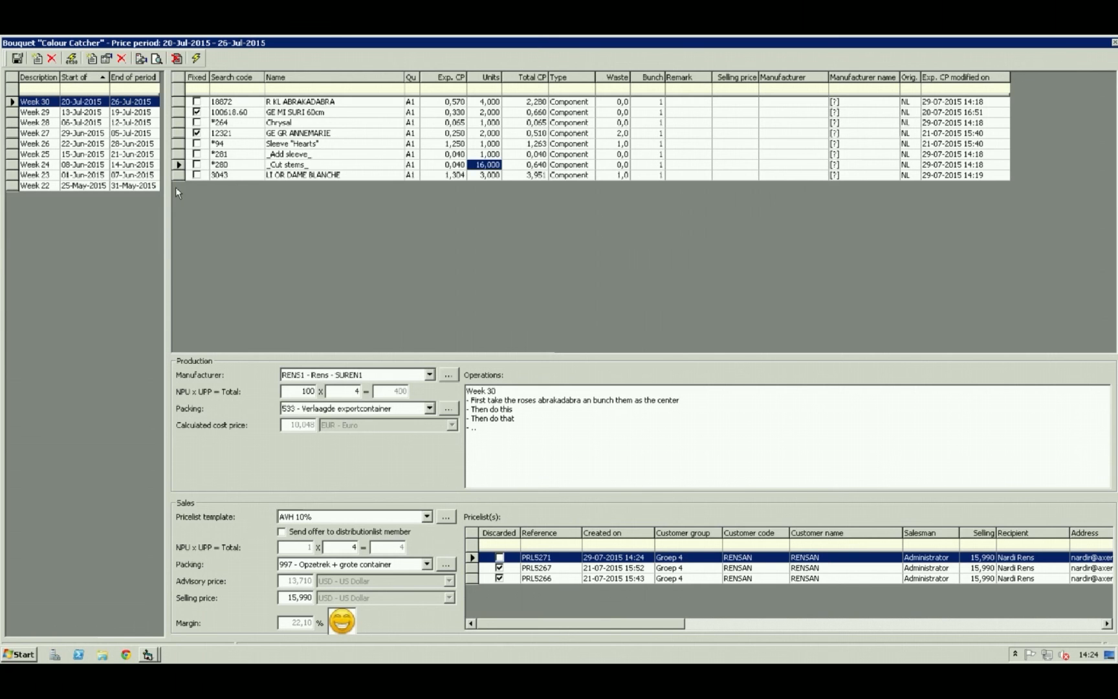
pyautogui.click(157, 60)
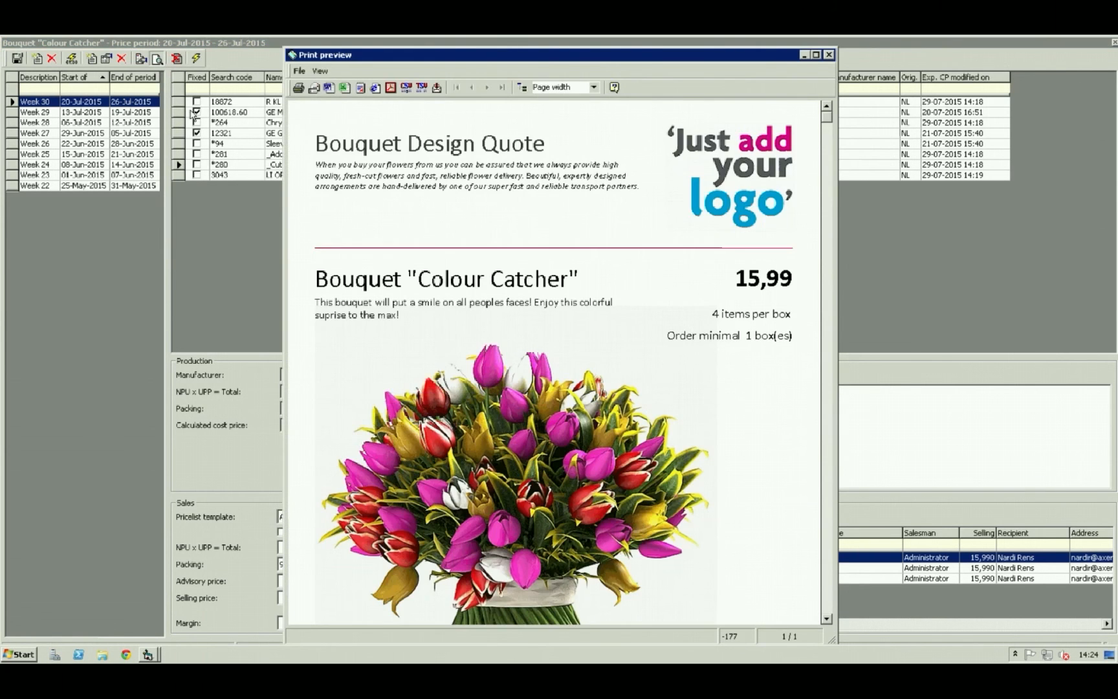